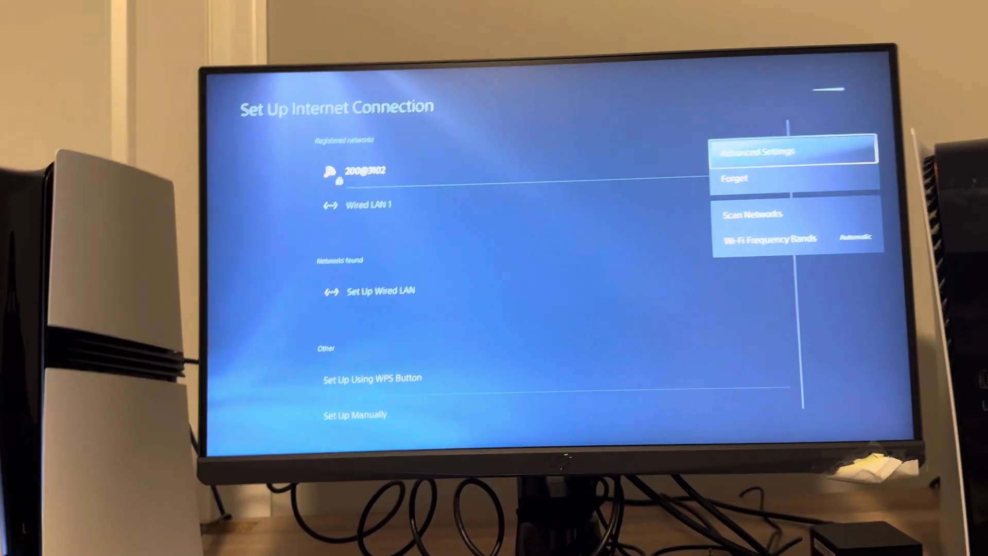
Move down through the options menu for the Wi-Fi network 200@3102
key("Down")
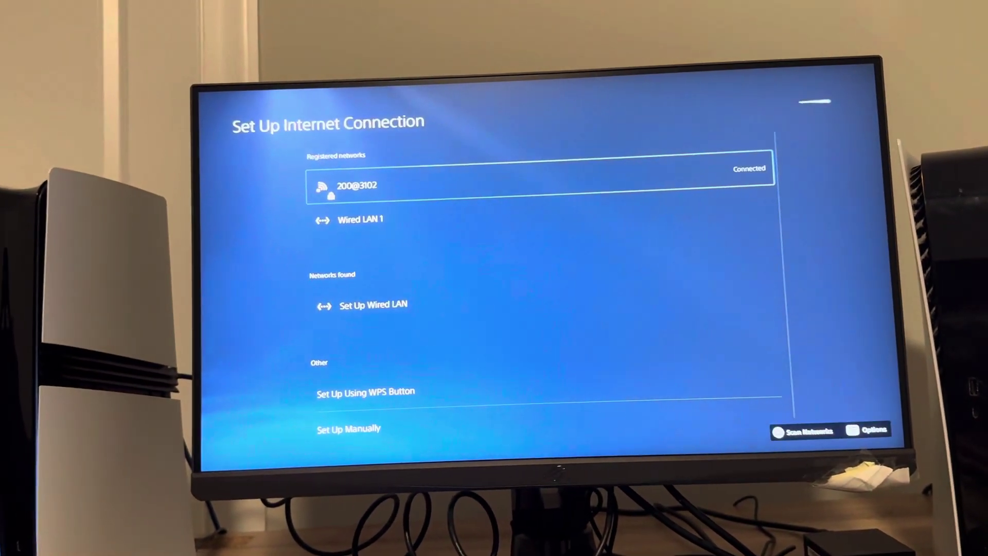